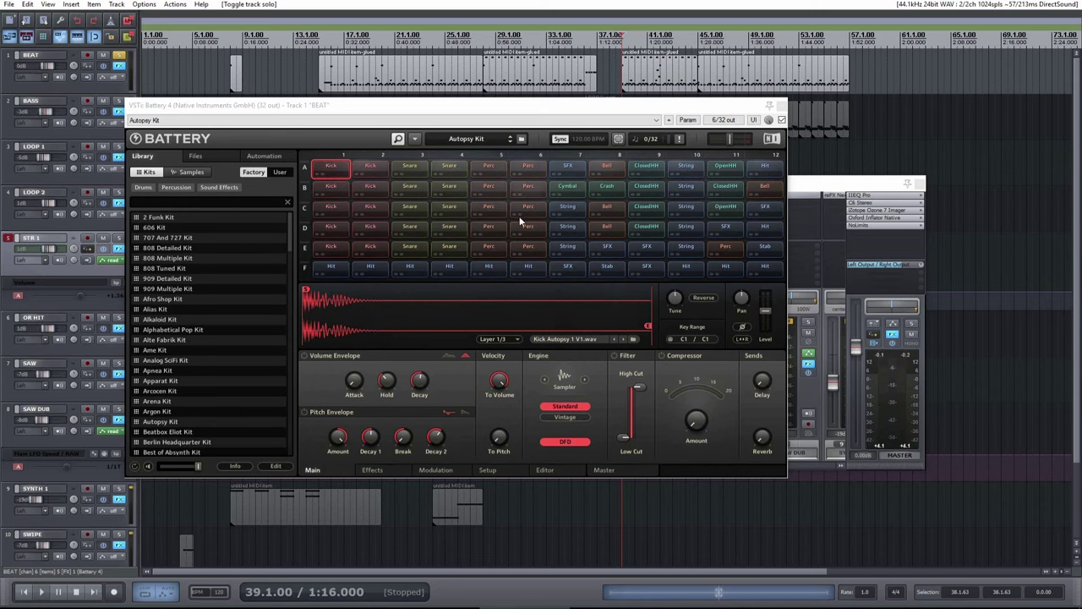
# - Audition the kick, snare and percussion cells in row A of the Autopsy Kit
pyautogui.click(364, 168)
pyautogui.click(409, 169)
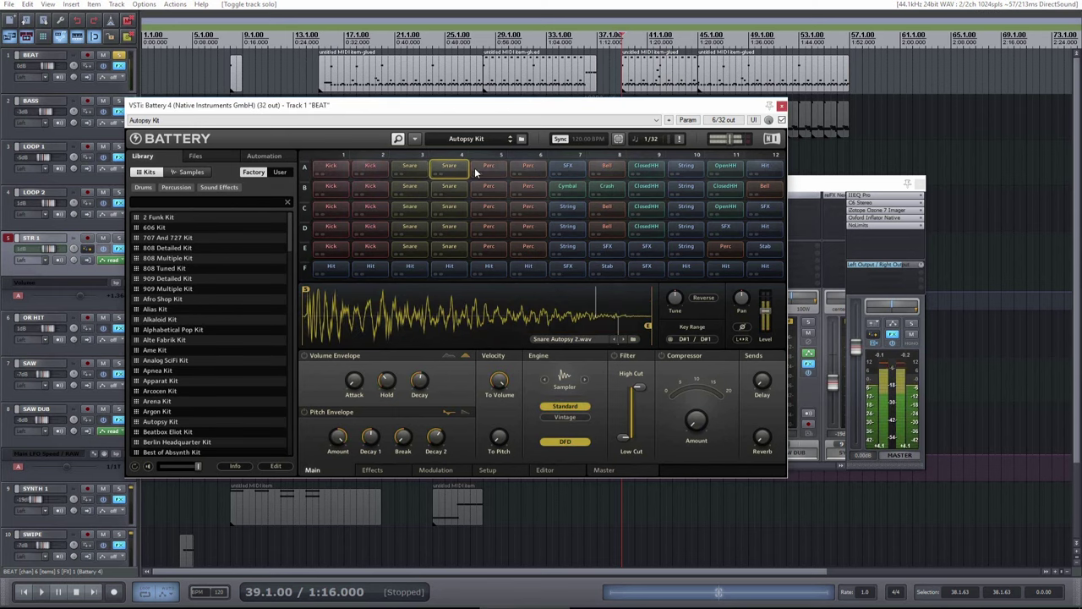
pyautogui.click(476, 167)
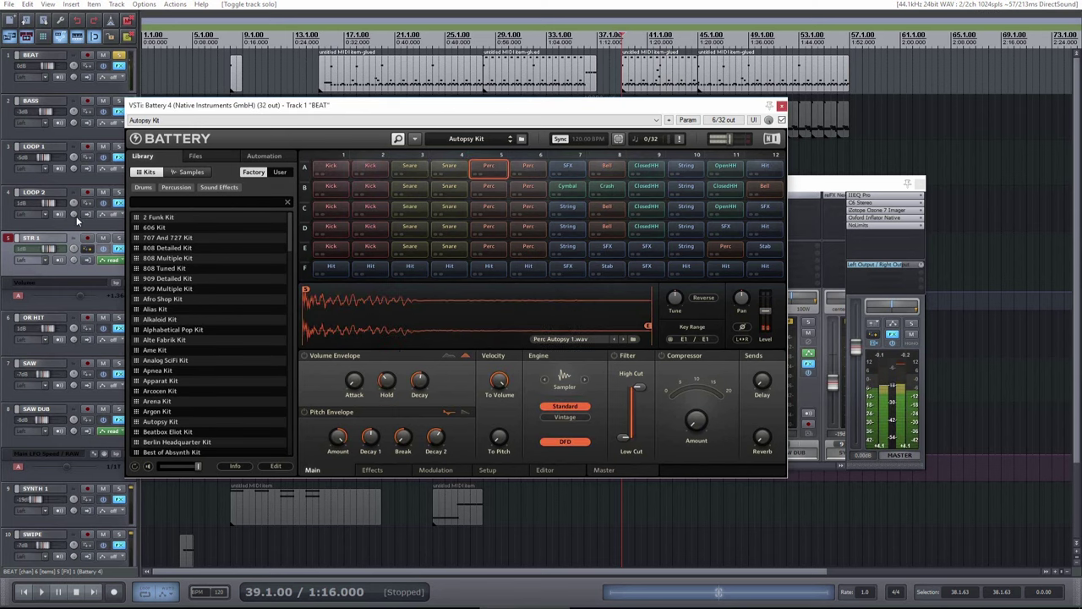
# - Open the BEAT track's item at bar 39 in the MIDI editor and audition its drum notes, including C2, C#2, D2 and F#2
pyautogui.doubleClick(630, 79)
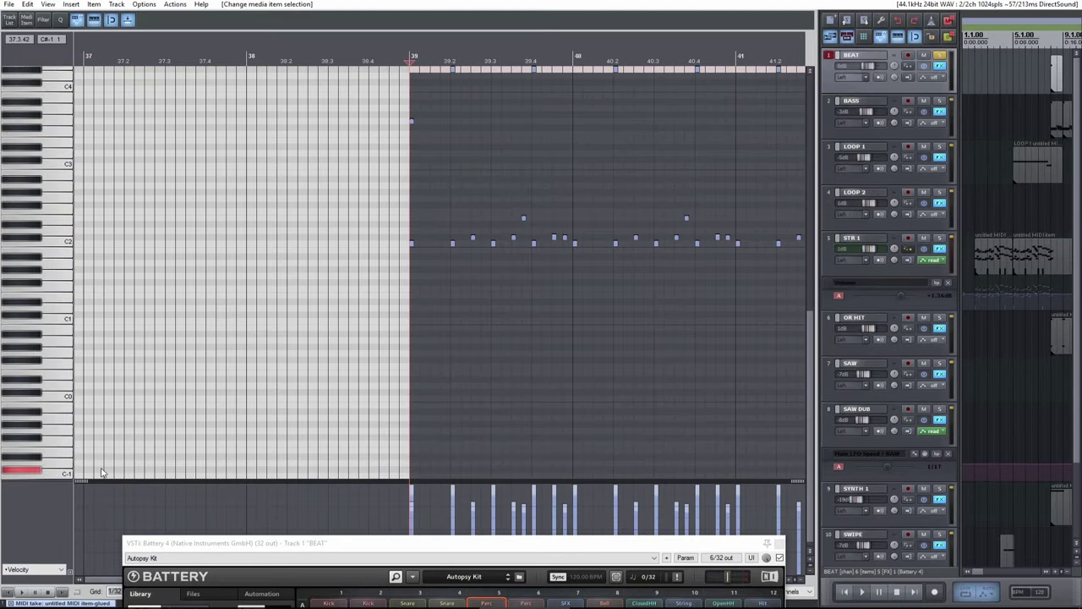
pyautogui.click(67, 243)
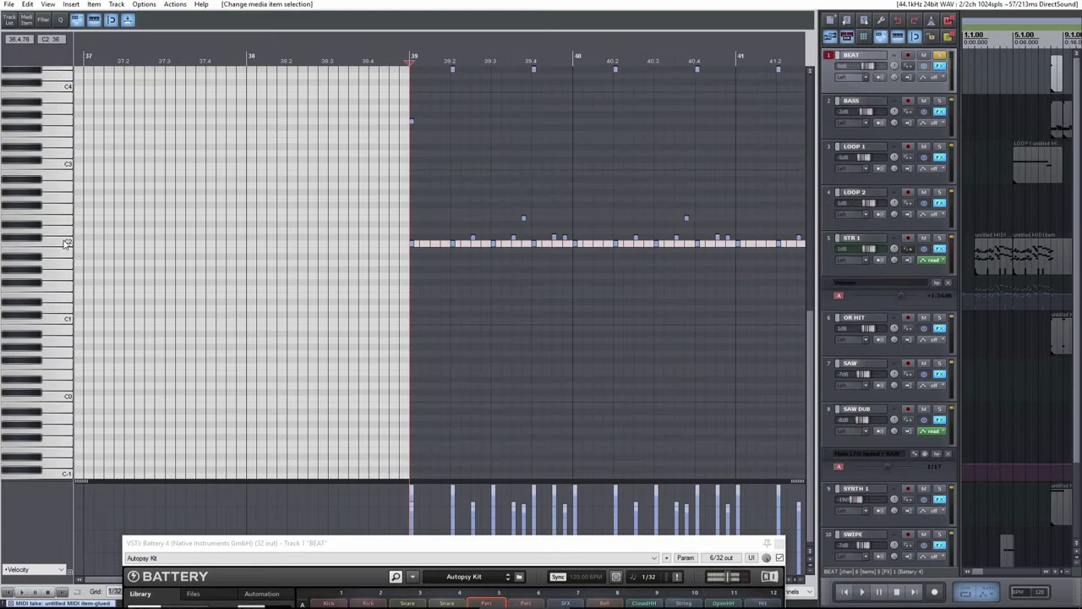
pyautogui.click(61, 236)
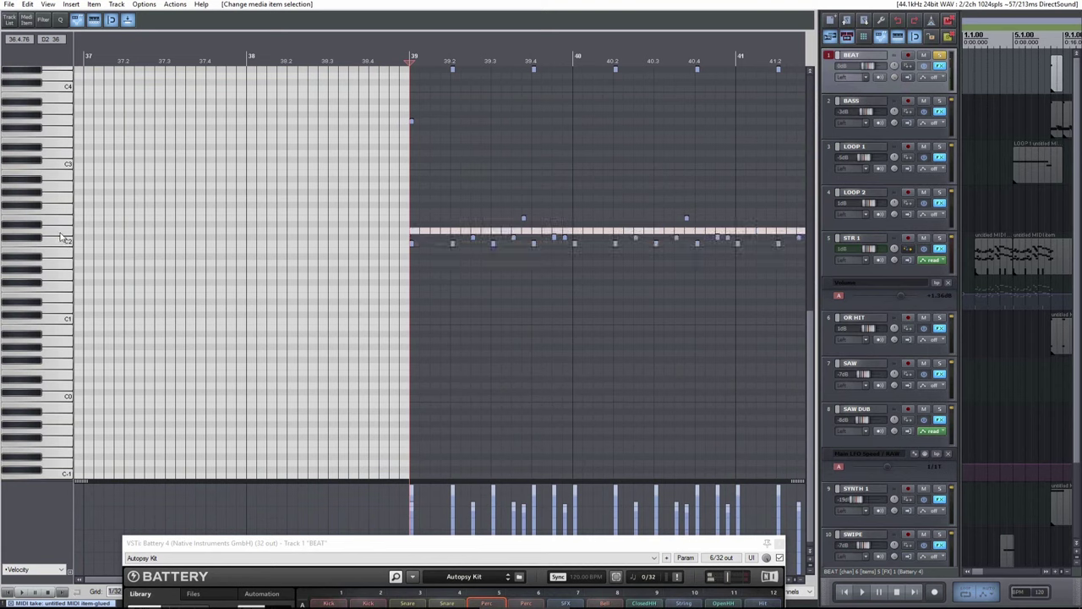
pyautogui.click(8, 243)
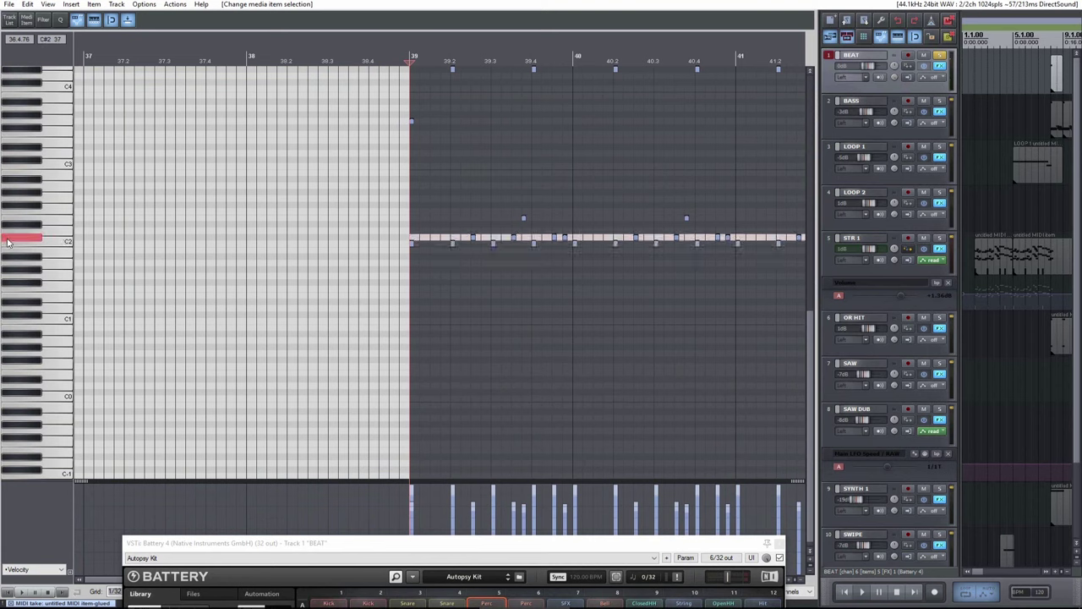
pyautogui.click(36, 196)
pyautogui.click(36, 197)
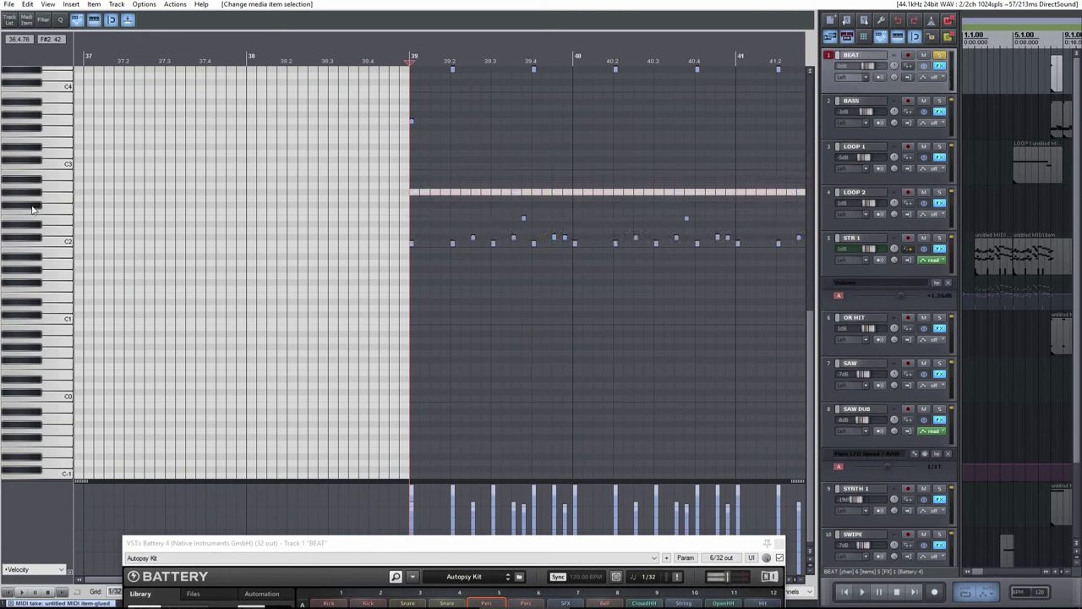
pyautogui.click(32, 210)
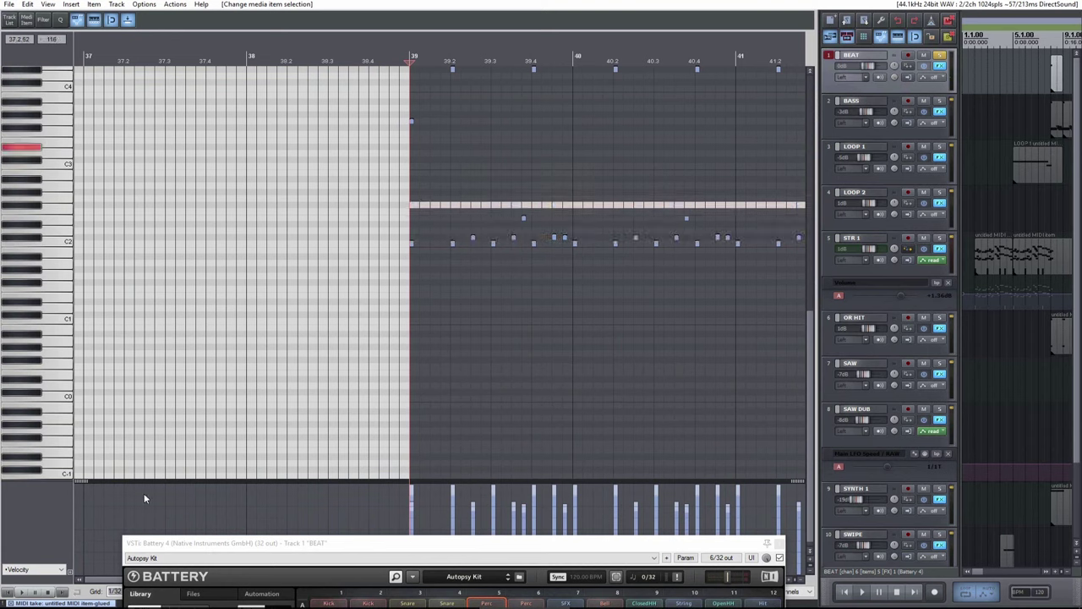
# - Bring the Battery window into full view and load the Chris Liebing 1 Kit
pyautogui.moveTo(201, 543); pyautogui.dragTo(198, 145)
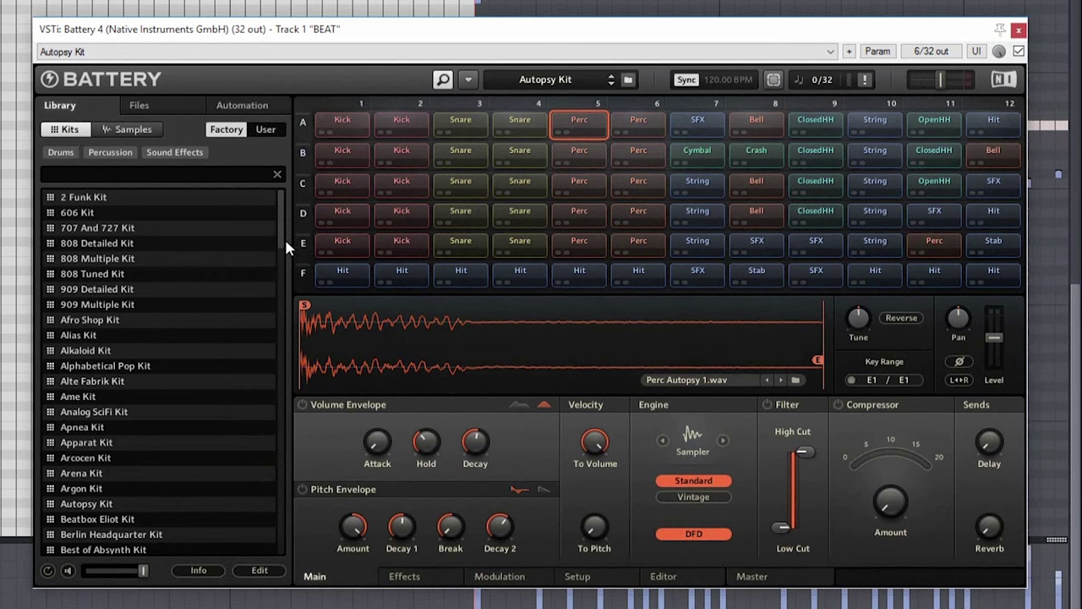
pyautogui.moveTo(284, 237); pyautogui.dragTo(283, 311)
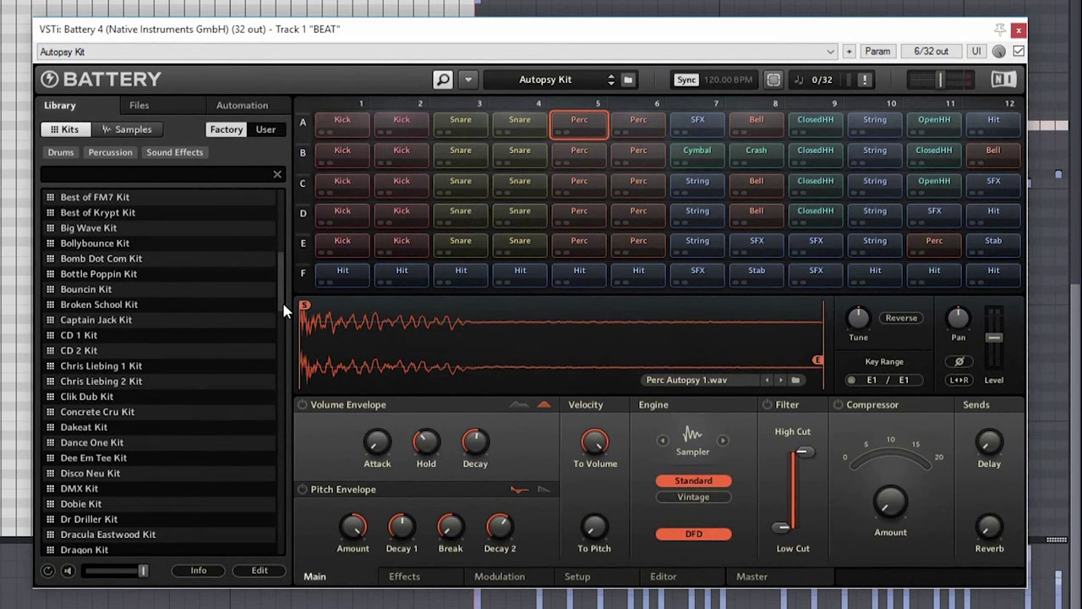
pyautogui.click(112, 370)
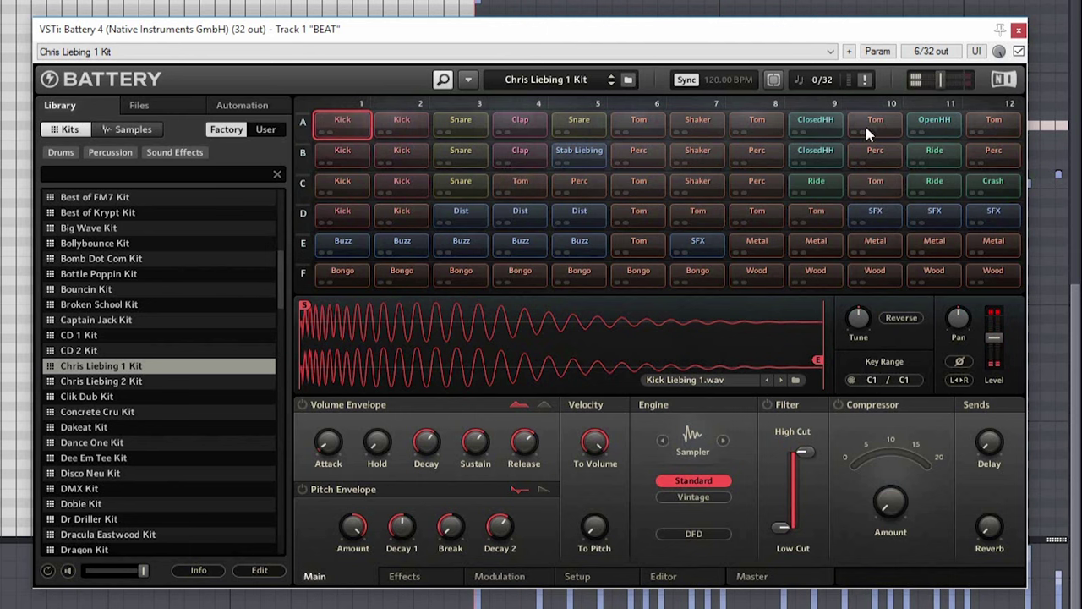
# - Load the Dr Driller Kit and play the beat with it
pyautogui.moveTo(848, 40); pyautogui.dragTo(463, 188)
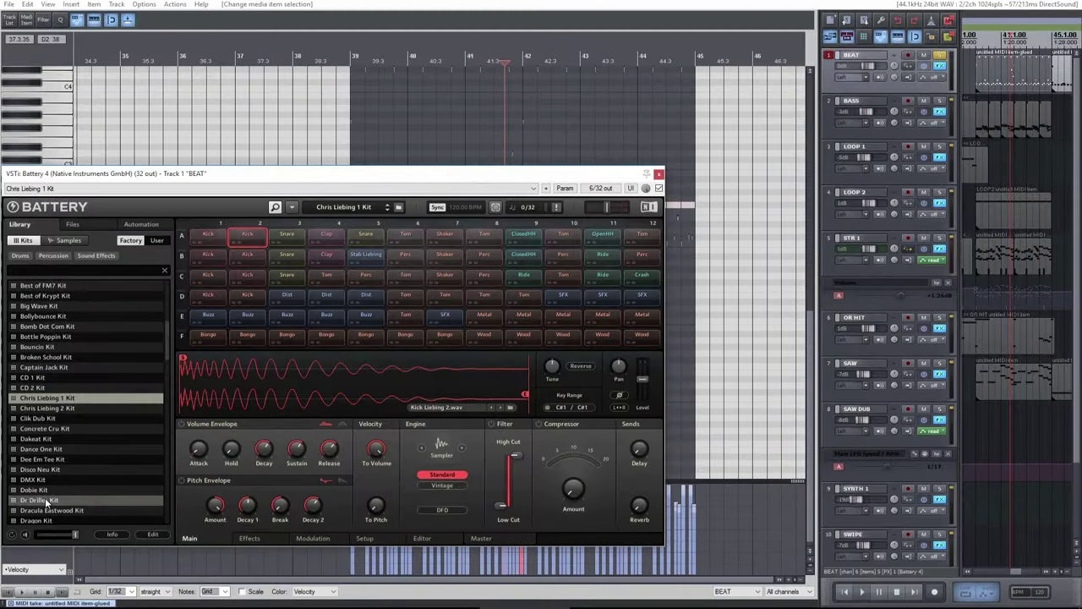
pyautogui.doubleClick(44, 500)
pyautogui.press('space')
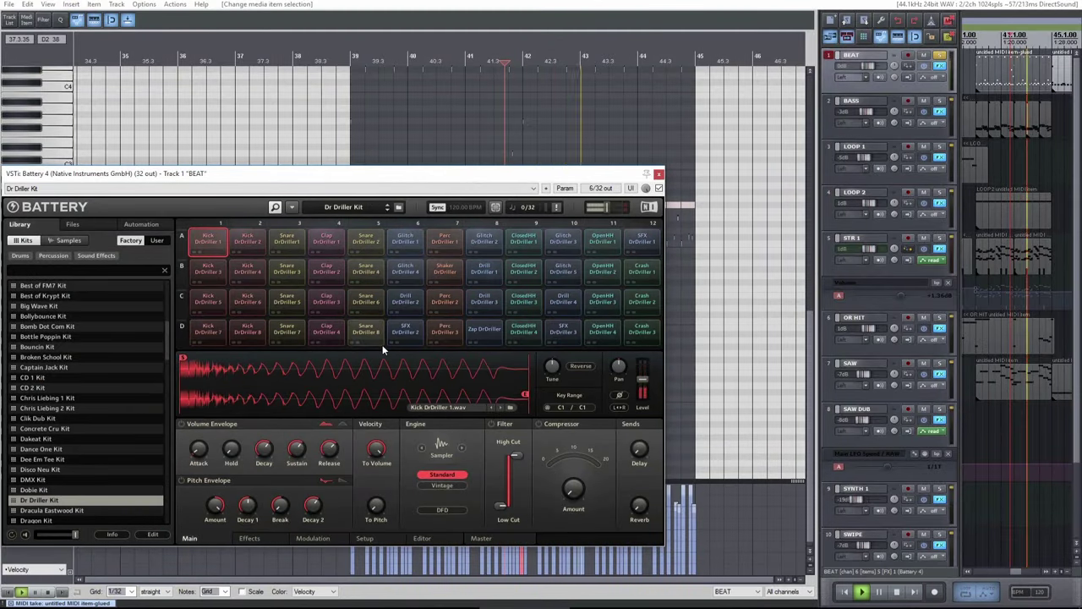
# - Audition several snare cells of the Dr Driller Kit, including Snare DrDriller 3 and Snare DrDriller 8
pyautogui.click(198, 256)
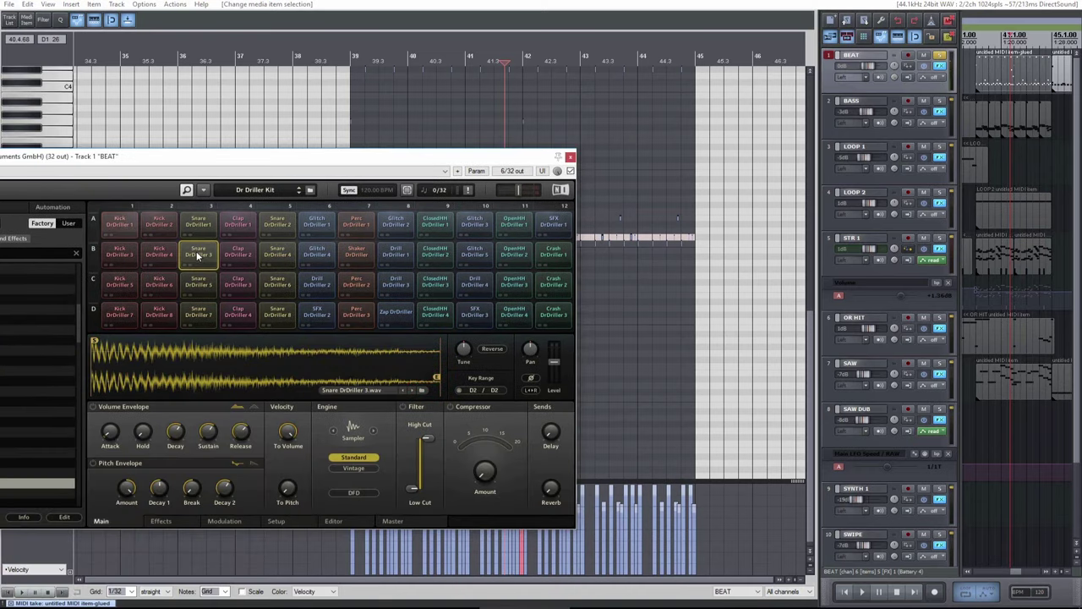
pyautogui.click(272, 254)
pyautogui.click(275, 296)
pyautogui.click(277, 313)
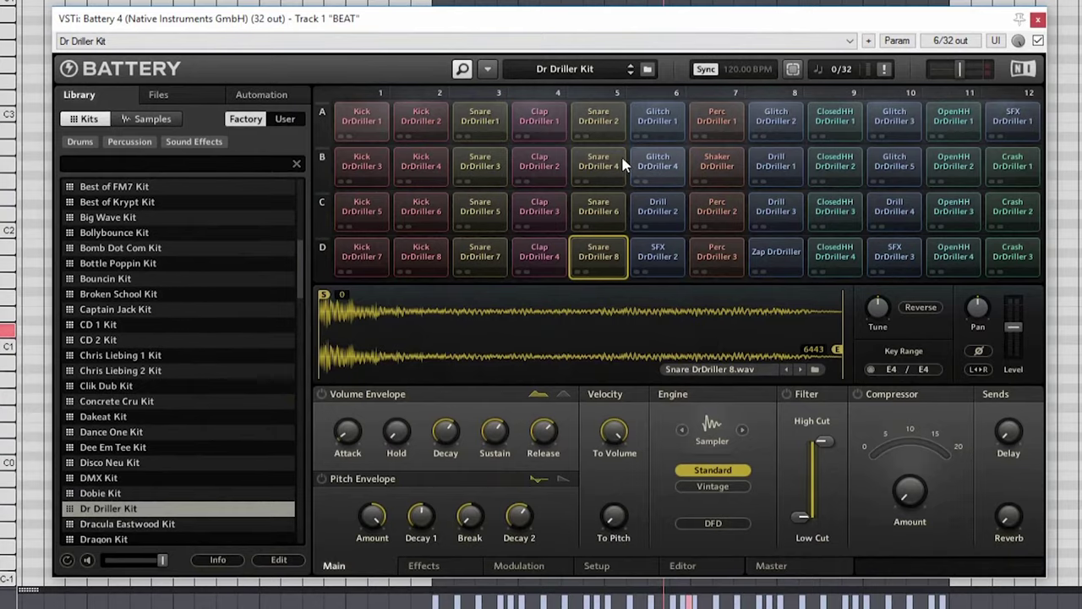
# - Show the factory samples filtered to the Clap category, keeping the whole Battery window in view
pyautogui.moveTo(864, 9); pyautogui.dragTo(874, 201)
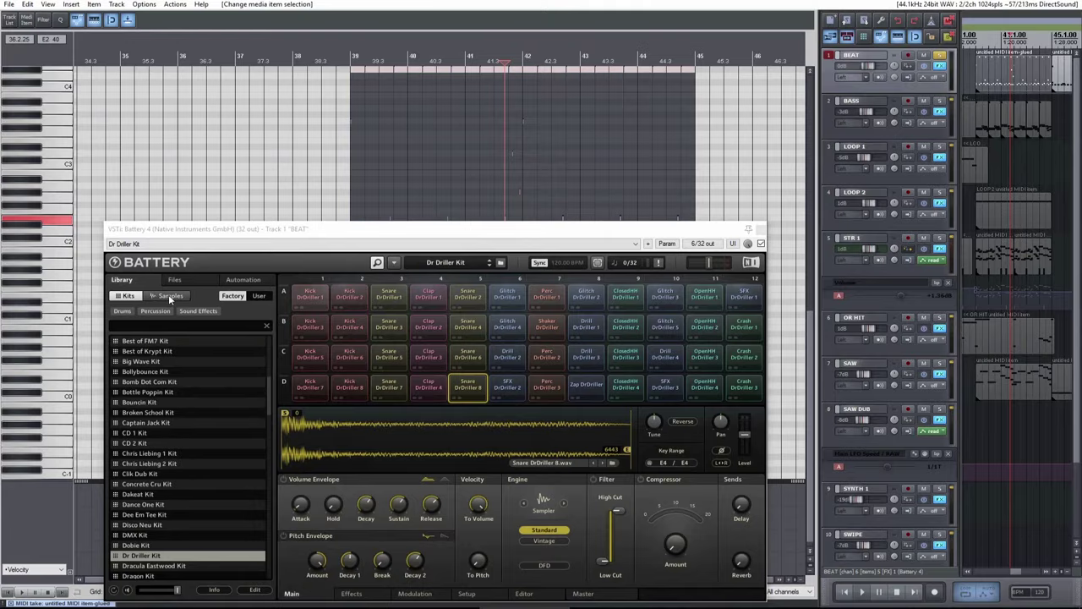
pyautogui.click(161, 311)
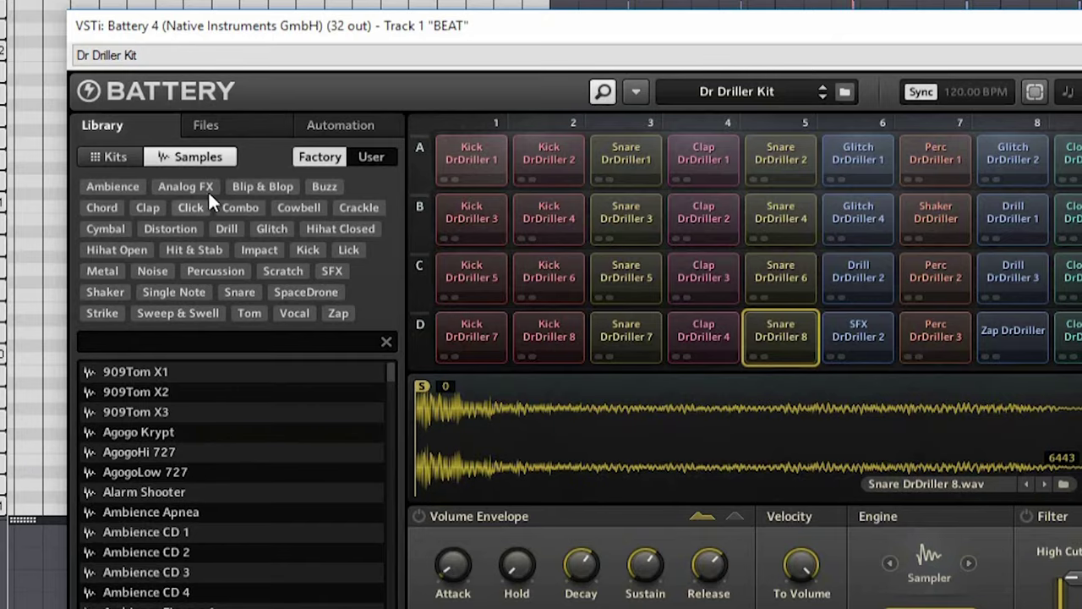
pyautogui.click(141, 211)
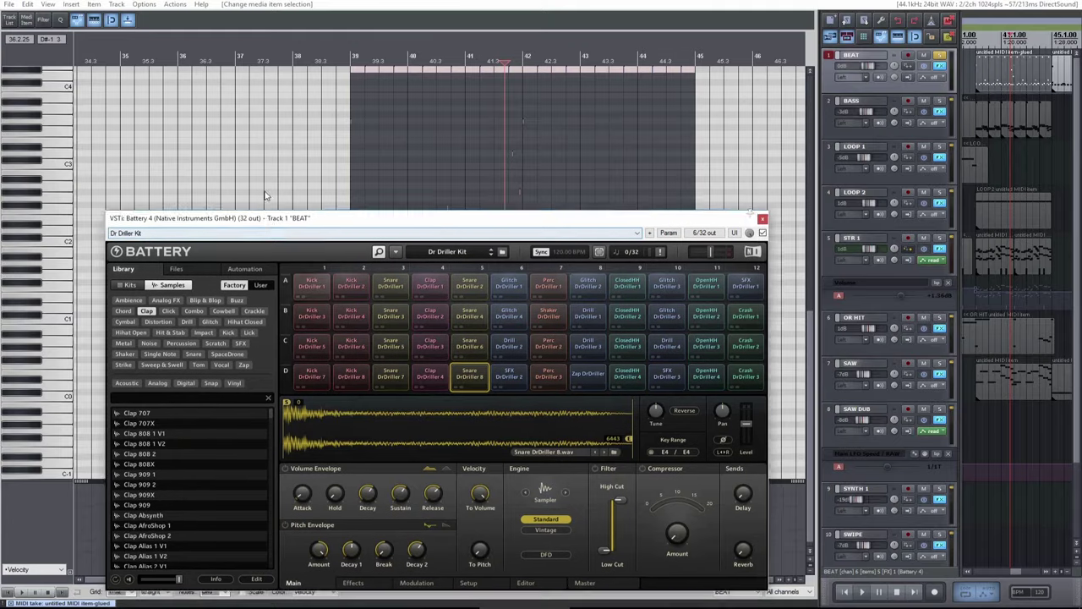
pyautogui.moveTo(302, 209); pyautogui.dragTo(276, 66)
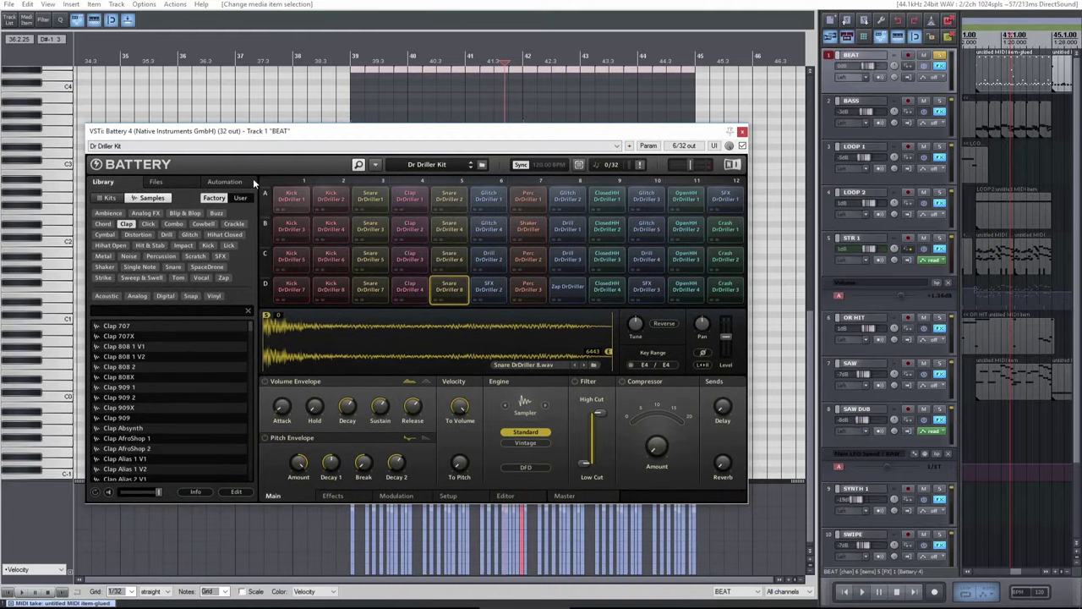
# - Load the Clap Alias 2 V2 sample into cell D5 and audition it
pyautogui.click(115, 408)
pyautogui.doubleClick(114, 409)
pyautogui.click(460, 293)
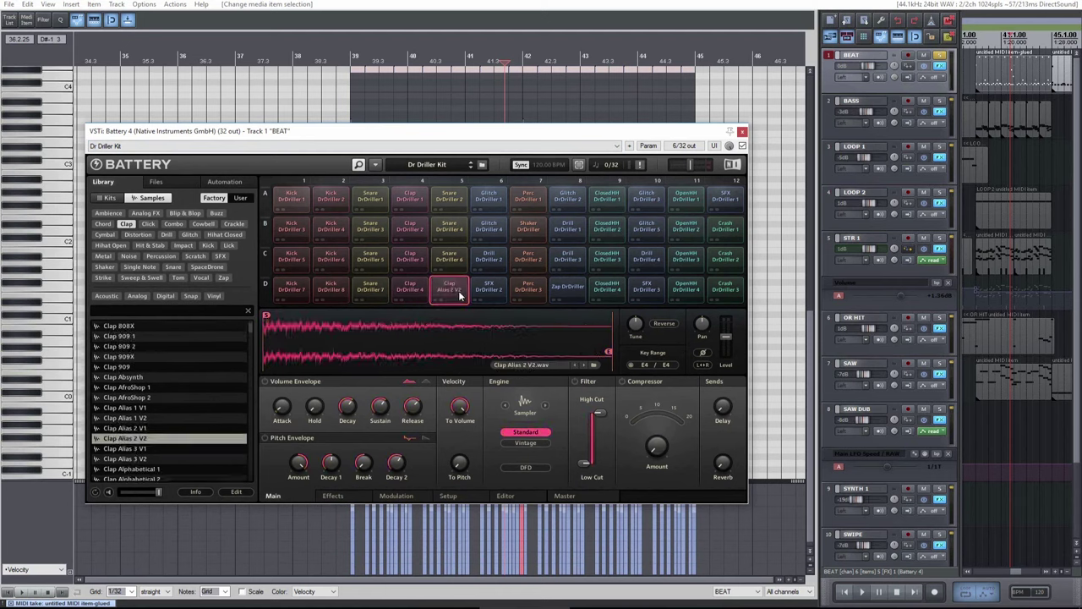
# - Load Clap Arena 4 into cell D5 and Clap GarageX V14 into cell C4, auditioning both
pyautogui.scroll(-6, 197, 431)
pyautogui.scroll(-2, 172, 454)
pyautogui.doubleClick(114, 438)
pyautogui.click(440, 288)
pyautogui.click(417, 266)
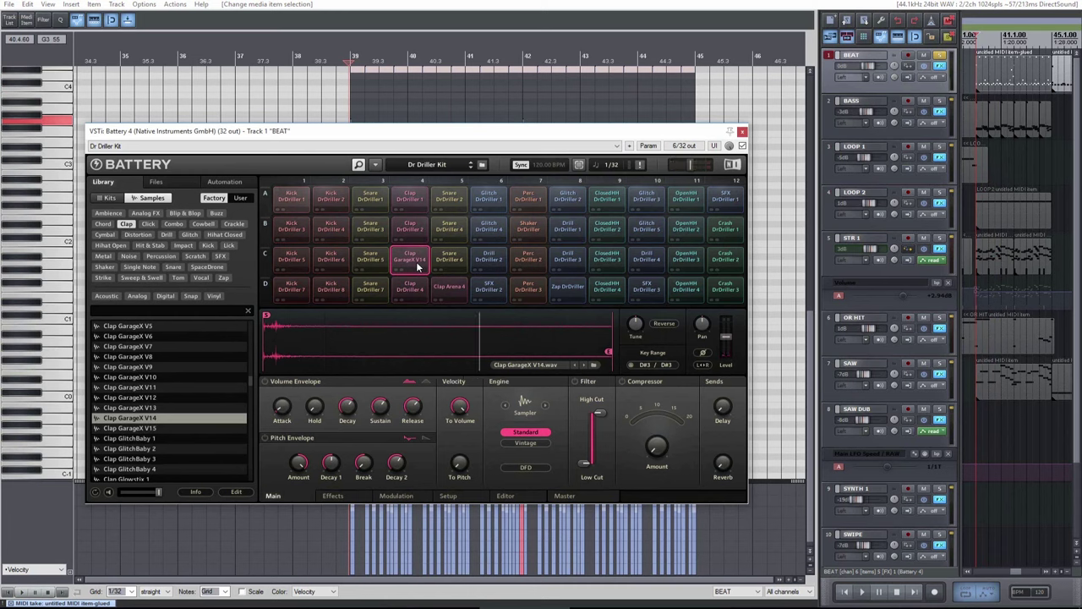
pyautogui.click(417, 263)
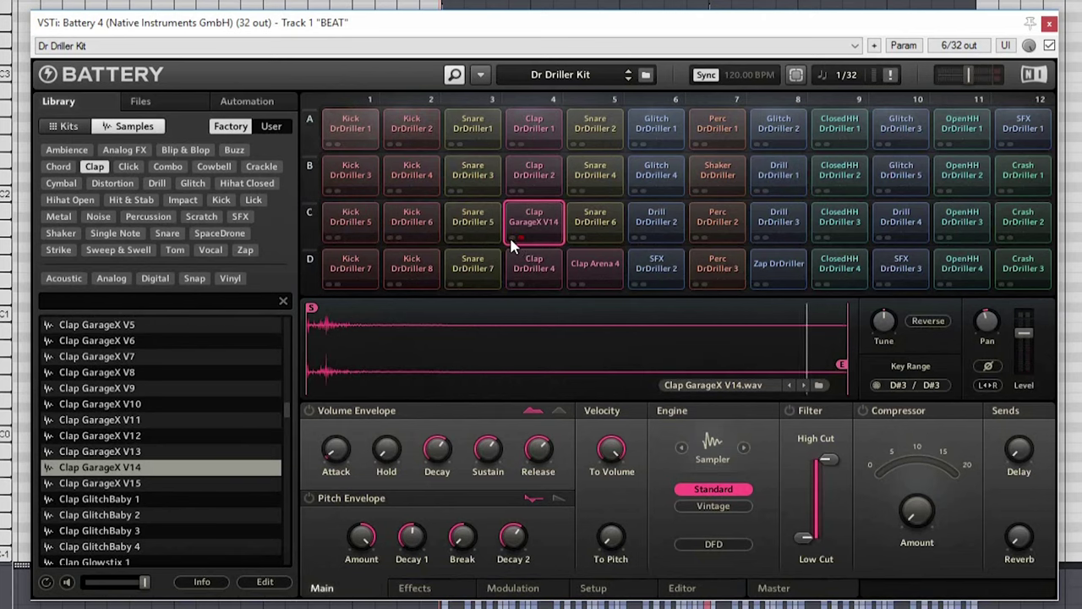
# - Try panning the C4 clap to about 61 L, recentre it, and try a lower tuning
pyautogui.moveTo(985, 323); pyautogui.dragTo(933, 391)
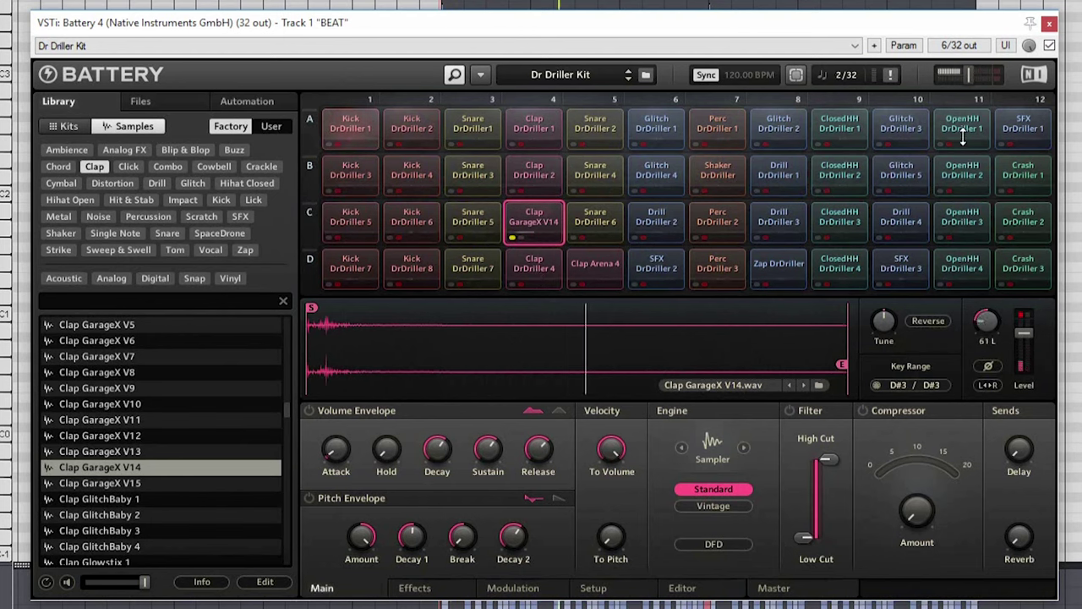
pyautogui.doubleClick(988, 323)
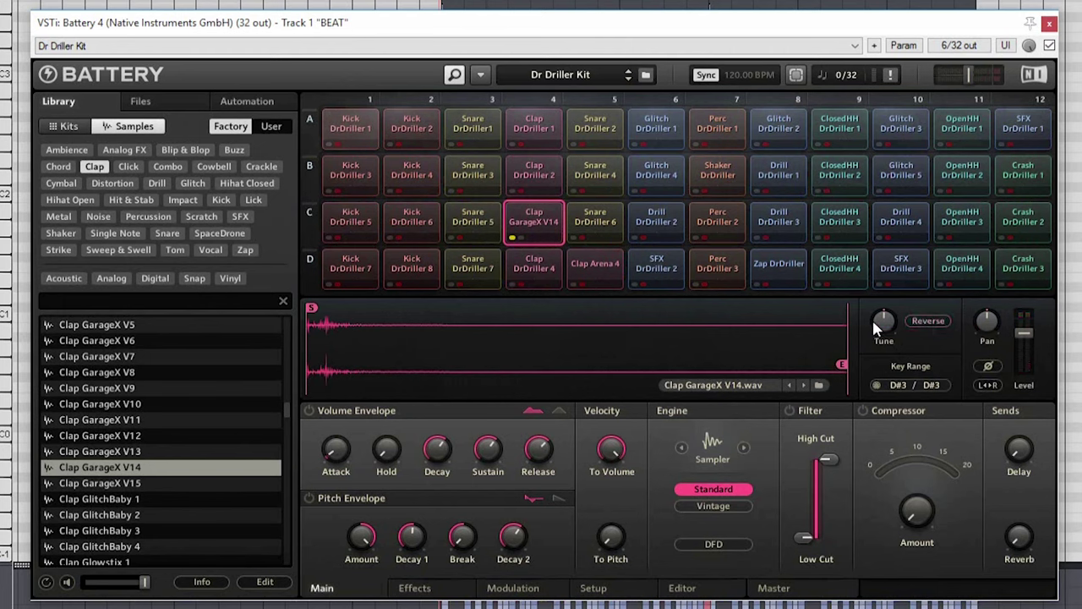
pyautogui.moveTo(876, 325); pyautogui.dragTo(865, 347)
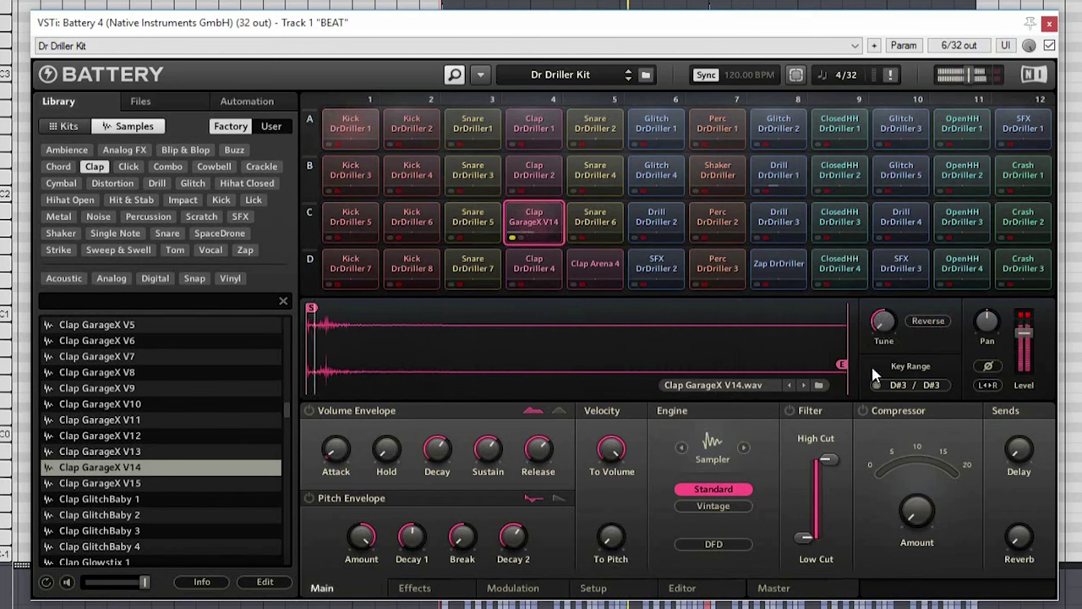
# - Switch the C4 clap's sampler engine to Vintage and try out its low-cut and high-cut filter
pyautogui.click(712, 506)
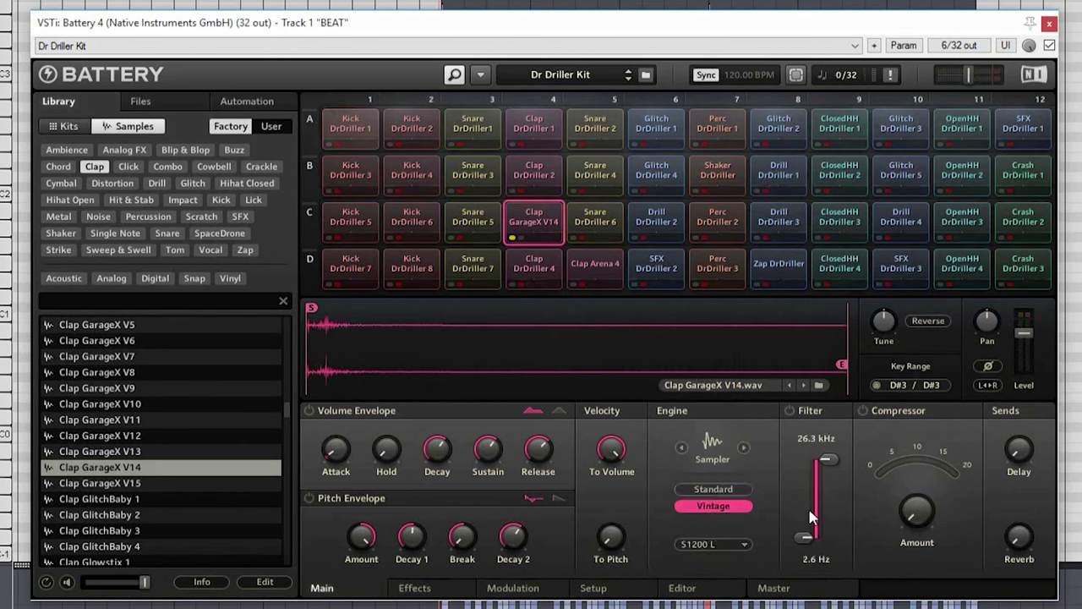
pyautogui.moveTo(803, 539)
pyautogui.mouseDown()
pyautogui.moveTo(809, 464)
pyautogui.moveTo(804, 539)
pyautogui.mouseUp()
pyautogui.moveTo(827, 460); pyautogui.dragTo(892, 417)
# - Raise the C4 clap's compressor amount to 87.5 %, turn off its pitch envelope and increase the volume envelope's decay
pyautogui.moveTo(901, 513); pyautogui.dragTo(904, 463)
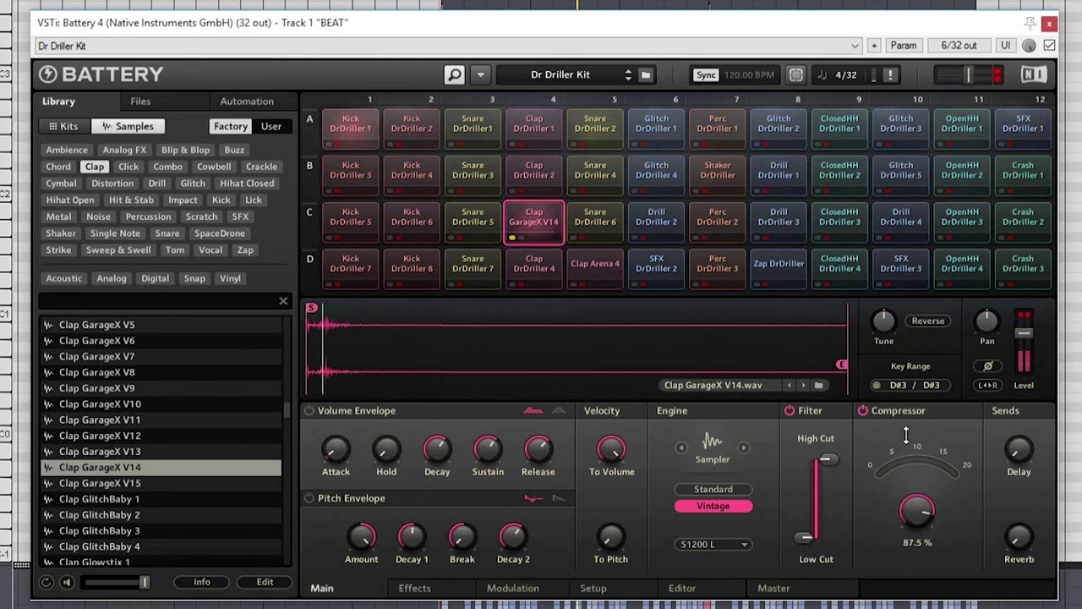
pyautogui.click(310, 498)
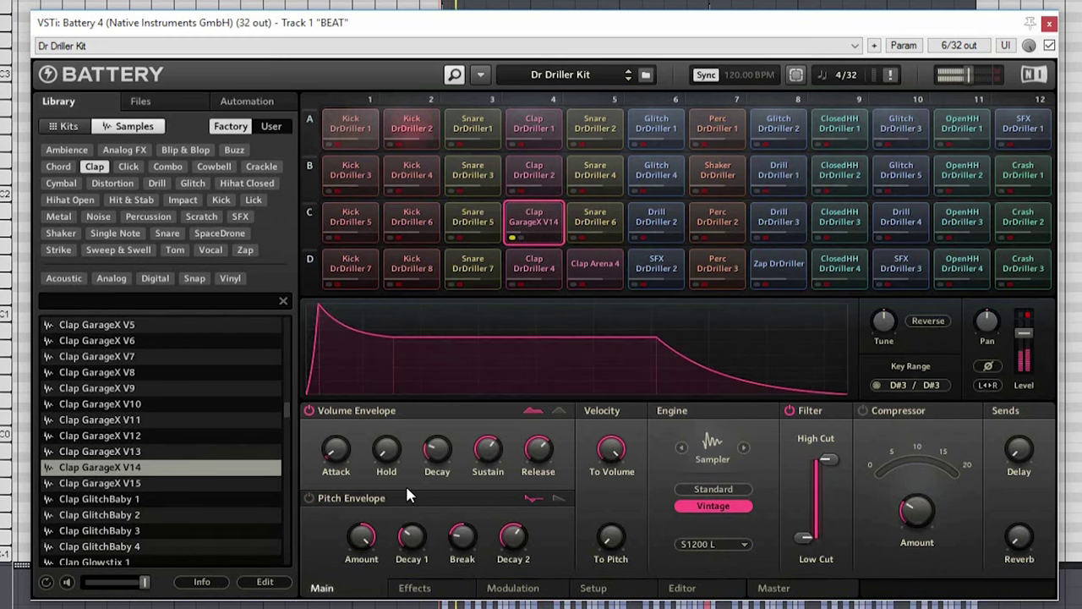
pyautogui.moveTo(436, 449); pyautogui.dragTo(434, 410)
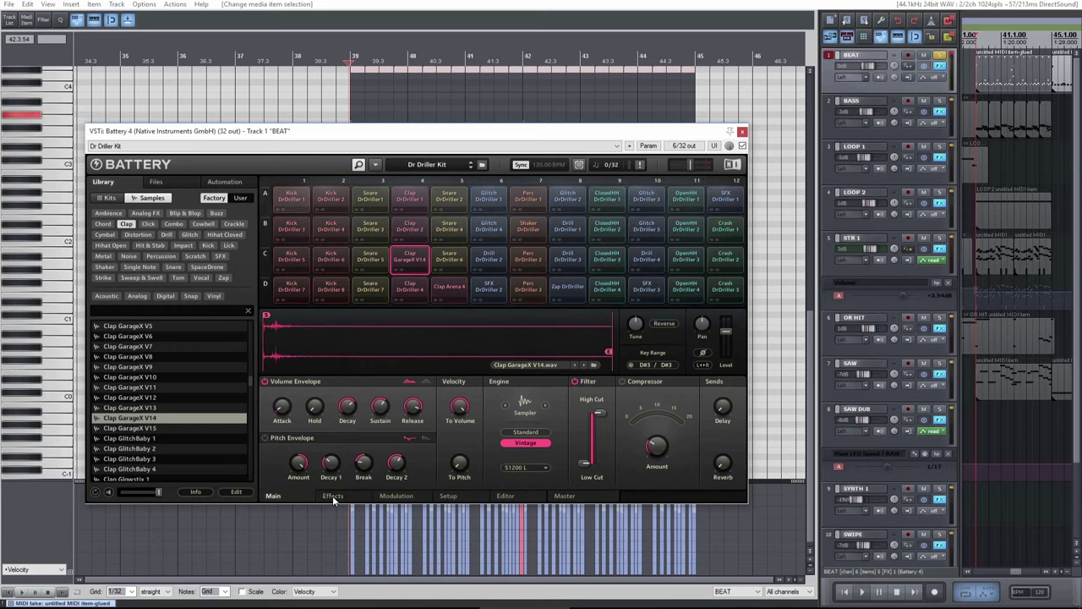
# - Review the C4 clap's effects, modulation, setup and waveform editing options, and the kit's master effects with the clap soloed
pyautogui.click(333, 495)
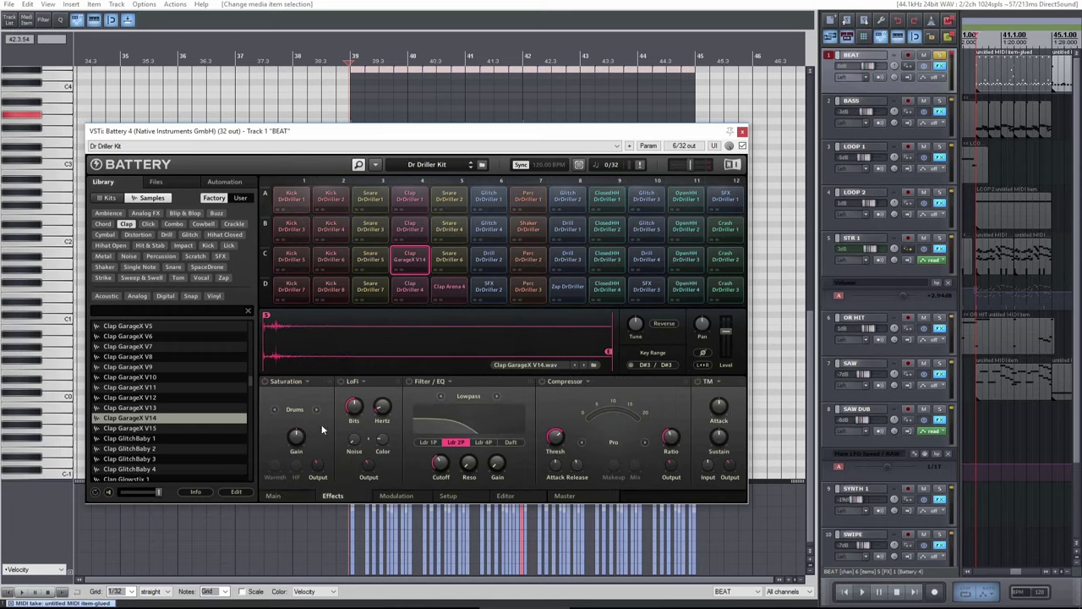
pyautogui.click(397, 496)
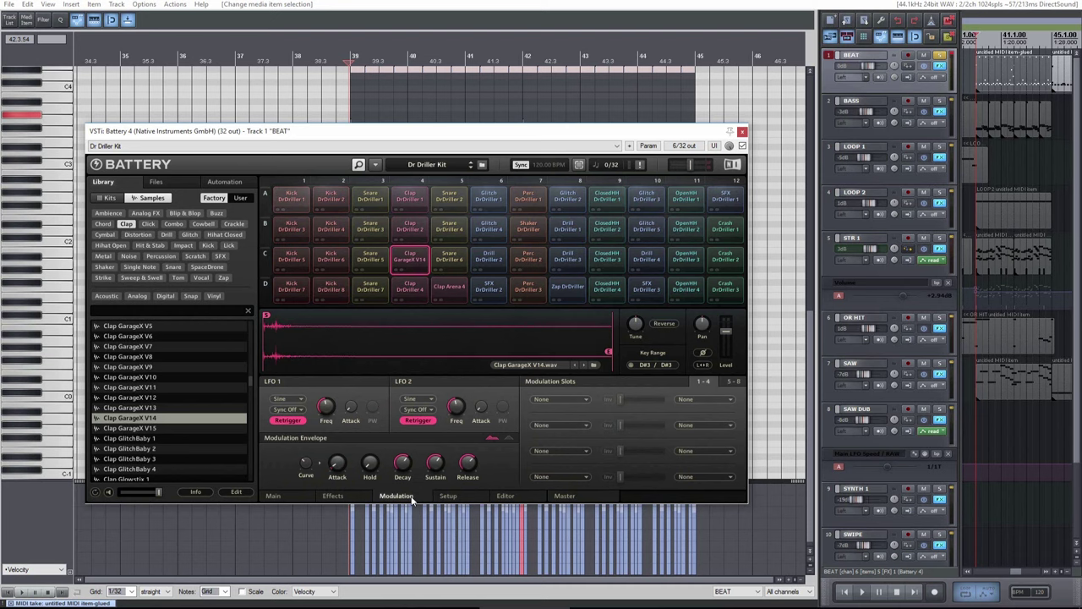
pyautogui.click(448, 497)
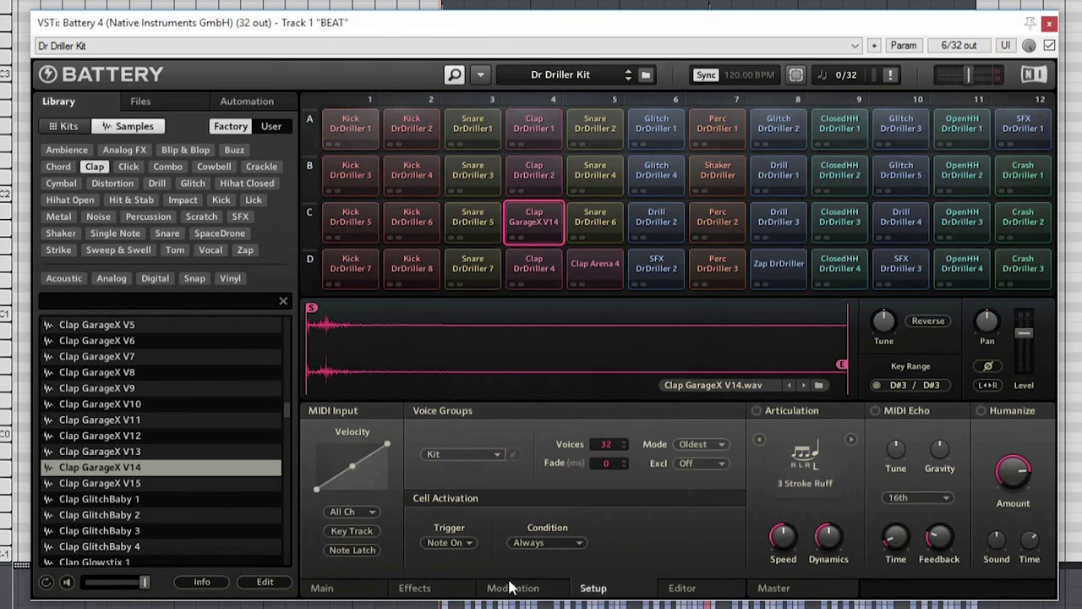
pyautogui.click(686, 590)
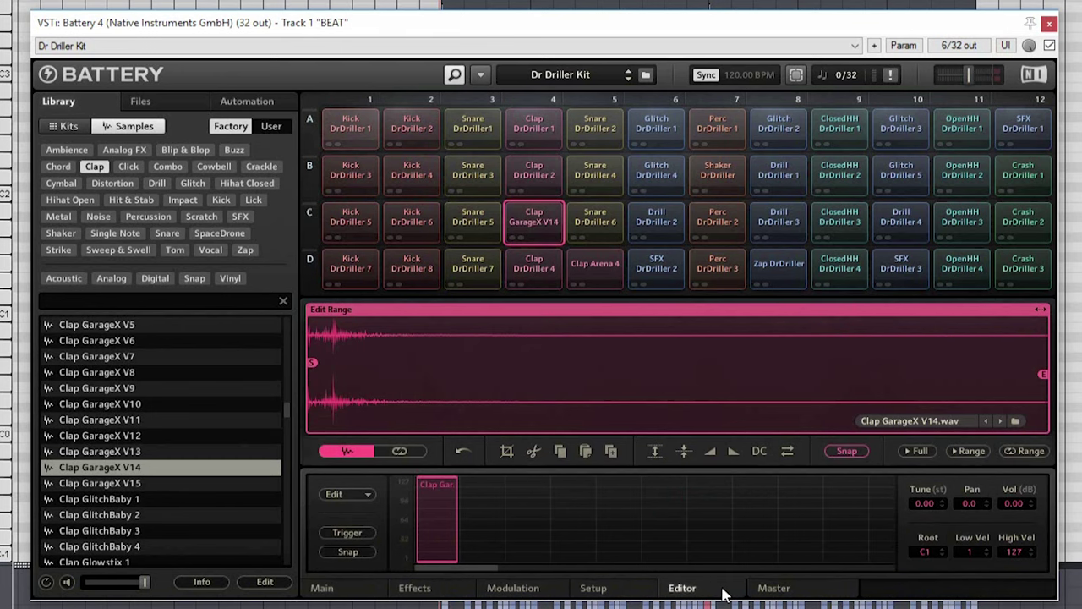
pyautogui.click(775, 590)
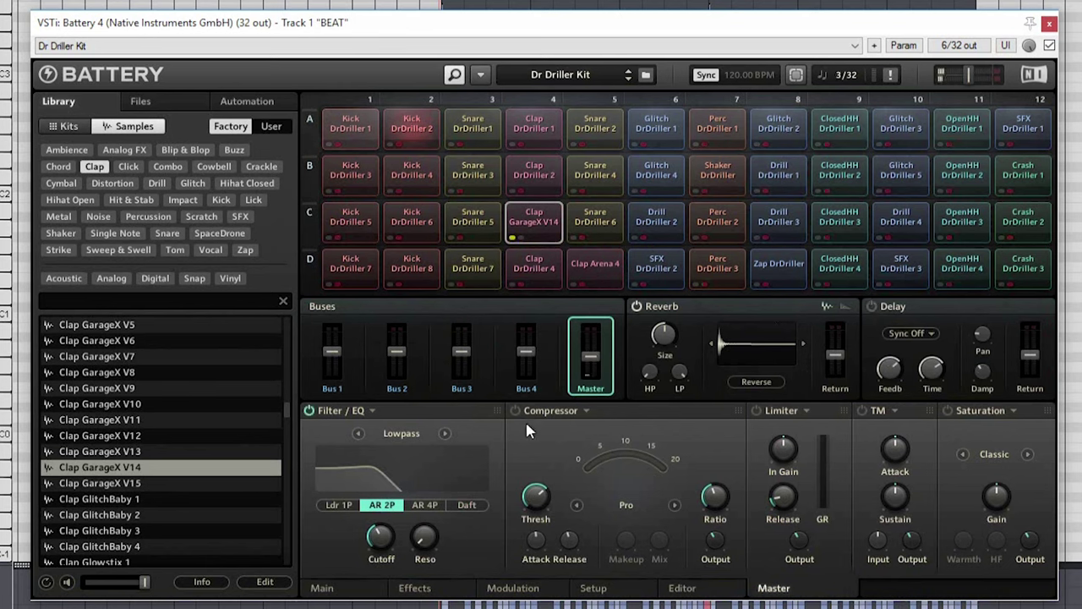
pyautogui.click(512, 239)
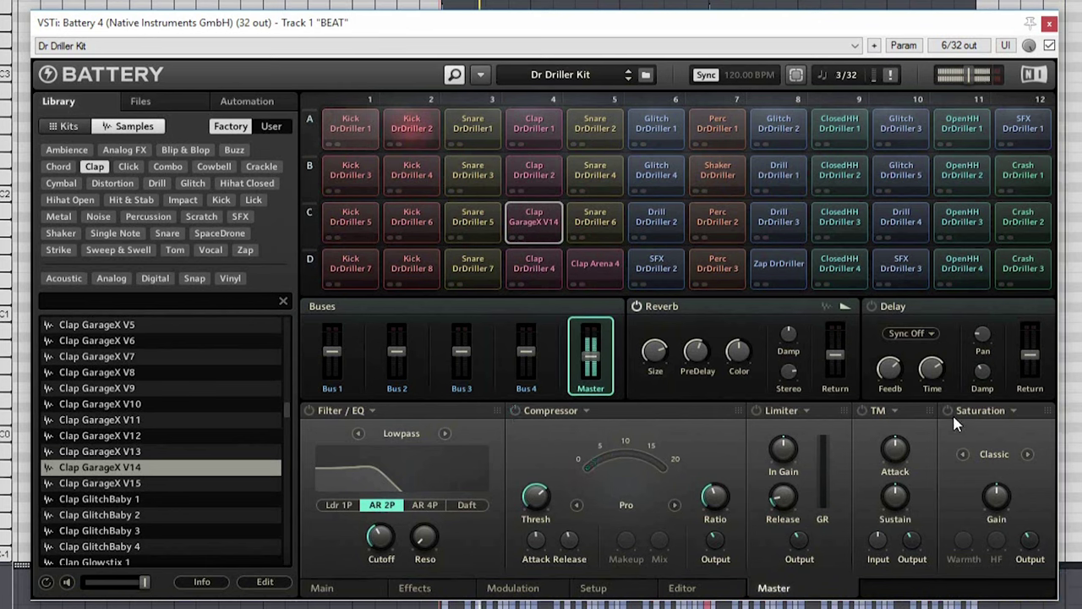
# - Adjust the master saturation's gain and switch its mode to Tape
pyautogui.moveTo(996, 495); pyautogui.dragTo(986, 445)
pyautogui.click(1028, 454)
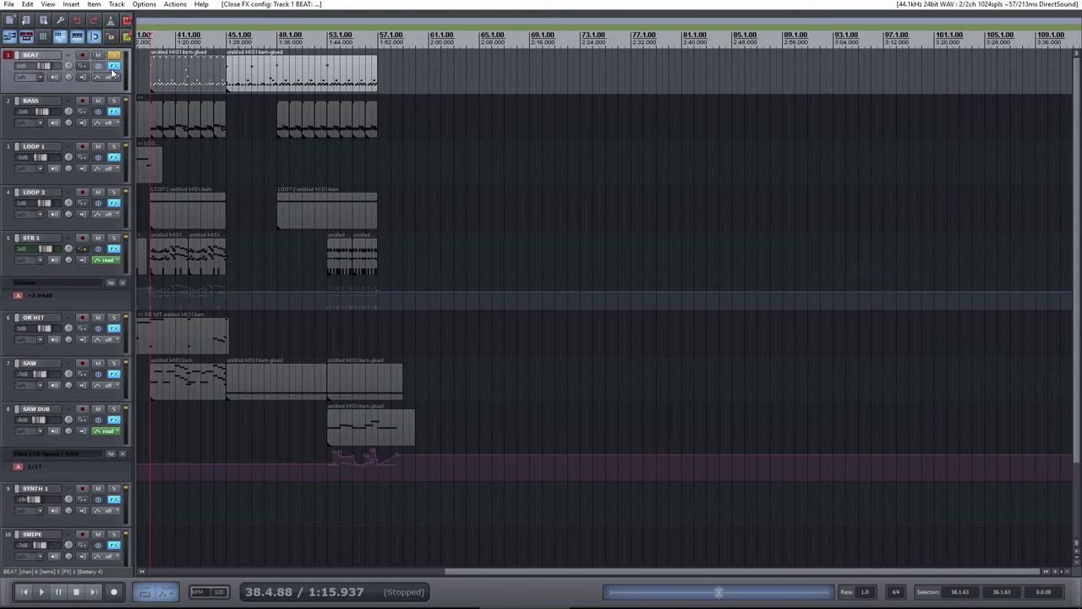
# - Insert two new tracks below BEAT and name them BD and SN
pyautogui.hotkey('ctrl', 't')
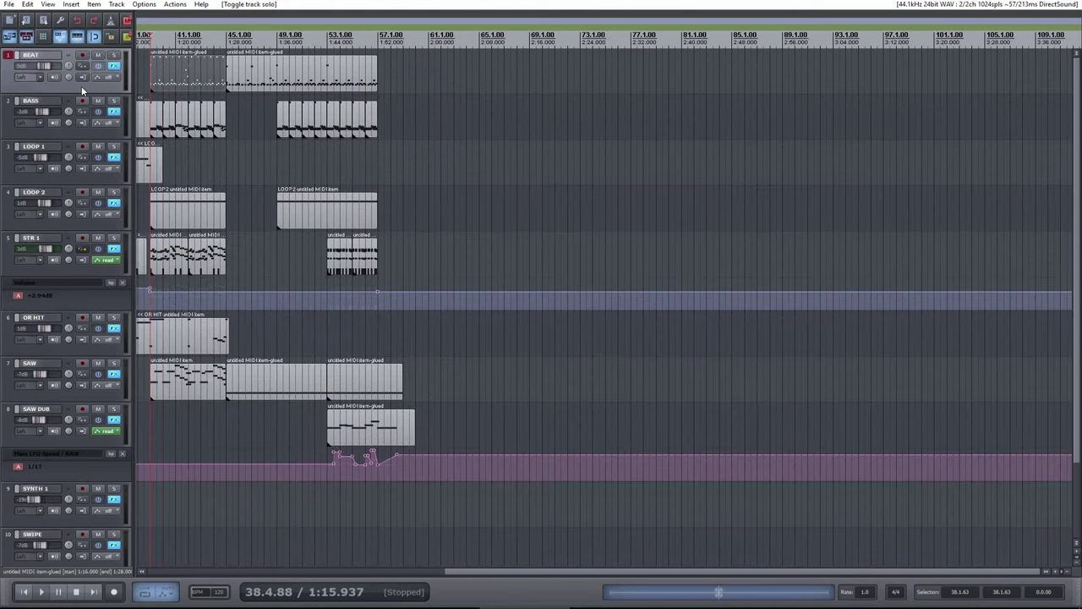
pyautogui.hotkey('ctrl', 't')
pyautogui.doubleClick(46, 105)
pyautogui.write('HH')
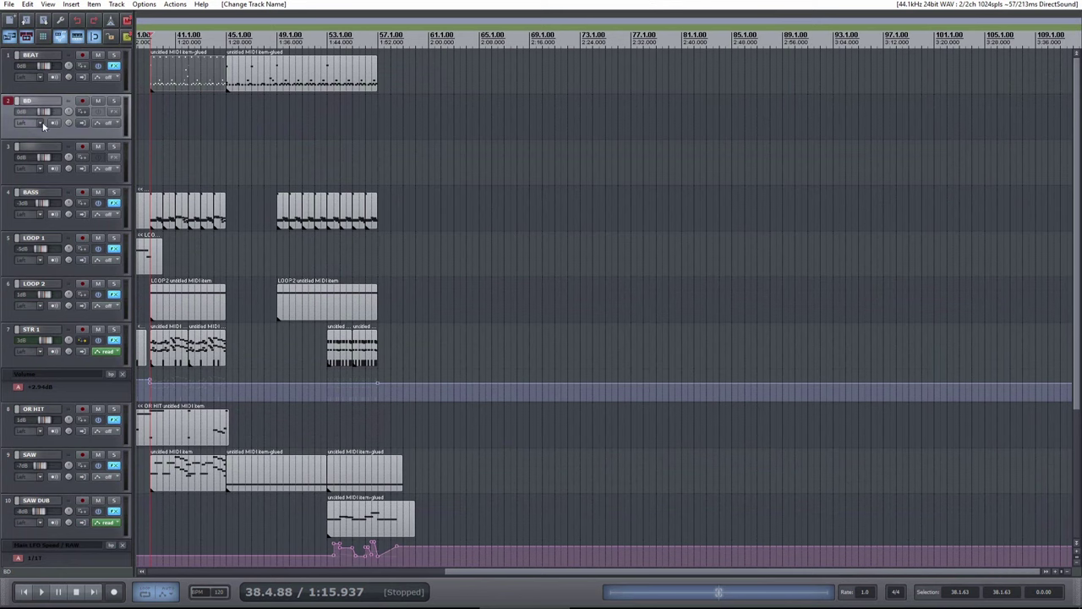
pyautogui.doubleClick(42, 148)
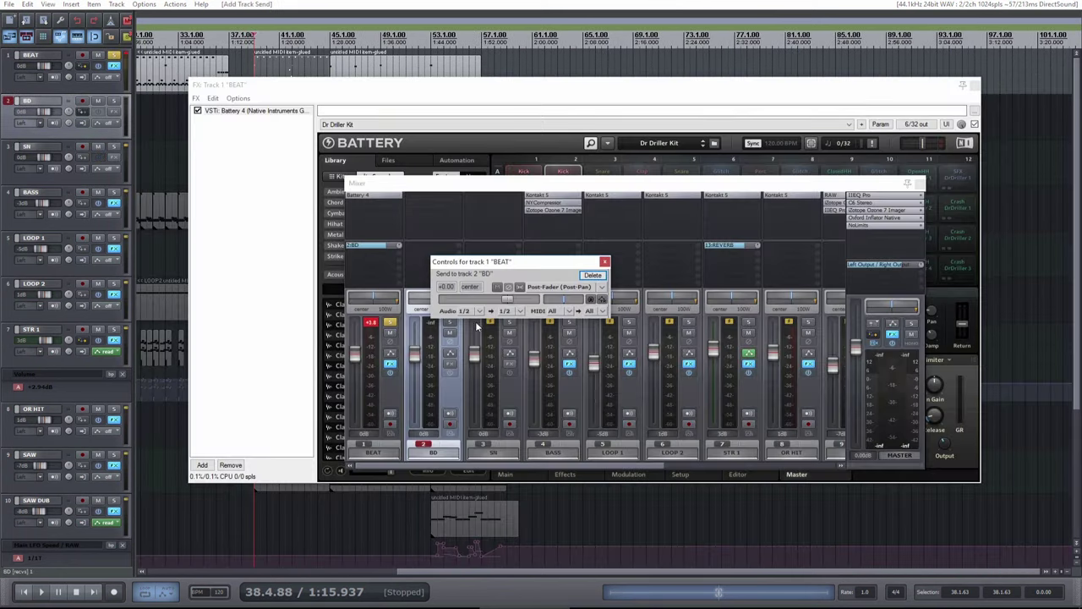
# - Choose a stereo source channel pair for the BEAT track's audio send to the BD track
pyautogui.click(483, 313)
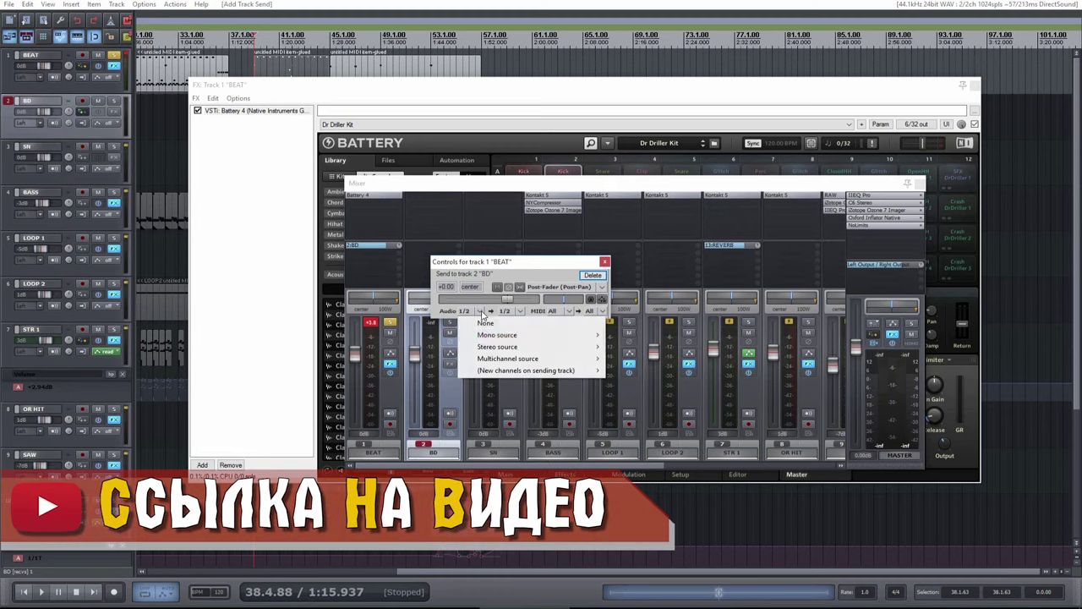
pyautogui.moveTo(603, 350)
pyautogui.click(638, 370)
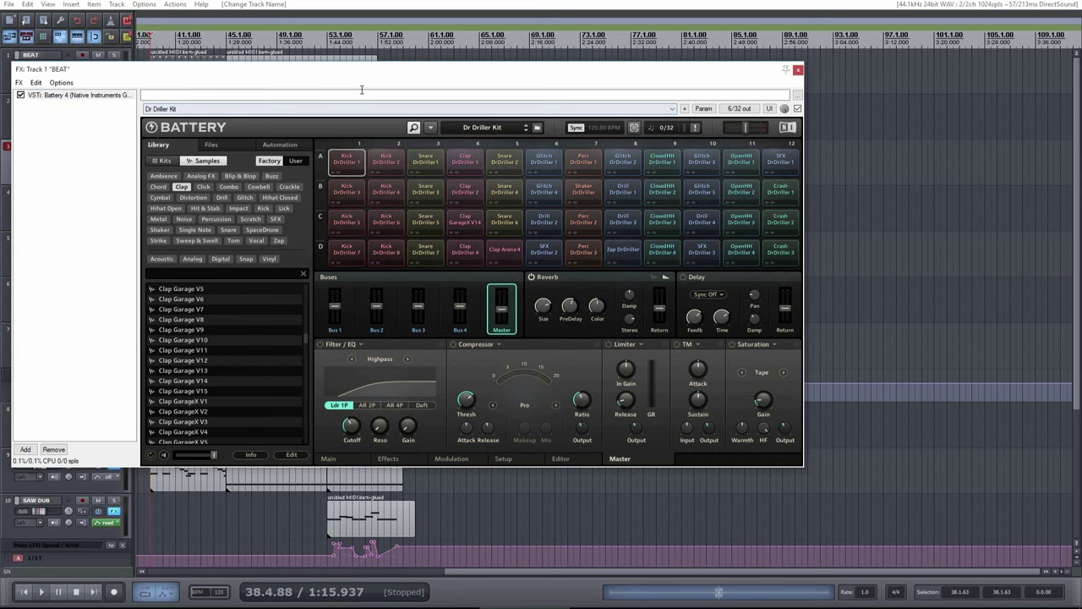
# - Reposition the plug-in window and route the Kick DrDriller 1 cell in A1 to Bus 1
pyautogui.moveTo(365, 73); pyautogui.dragTo(538, 90)
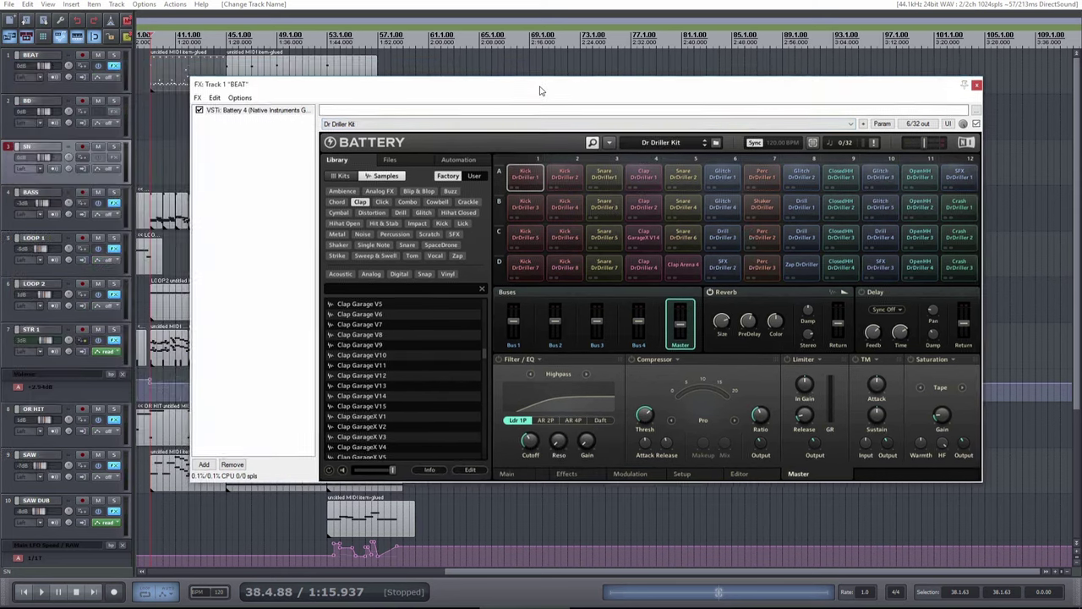
pyautogui.rightClick(393, 127)
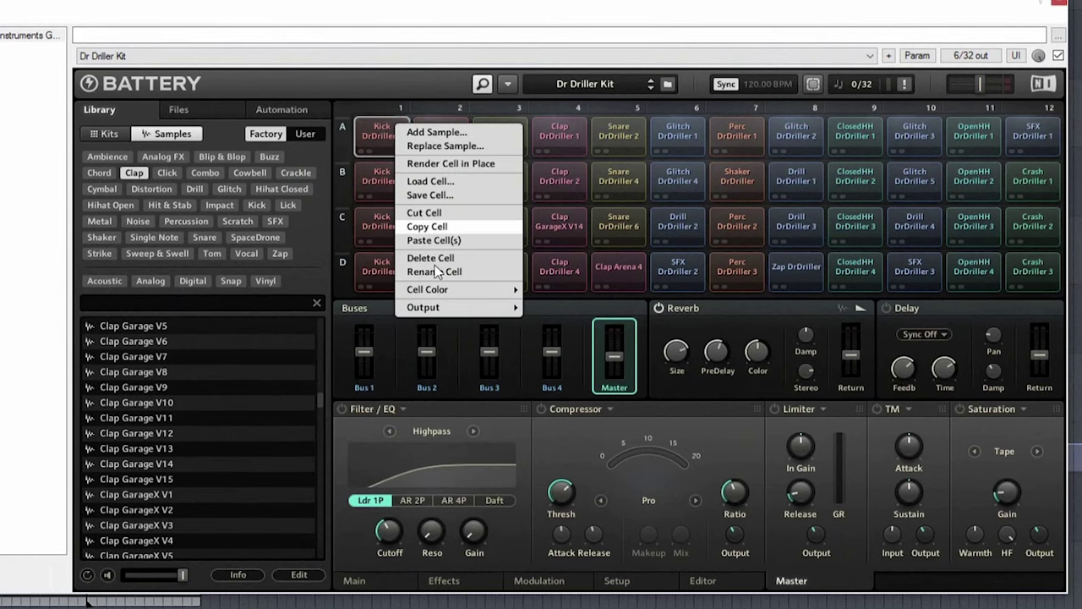
pyautogui.moveTo(440, 308)
pyautogui.moveTo(582, 327)
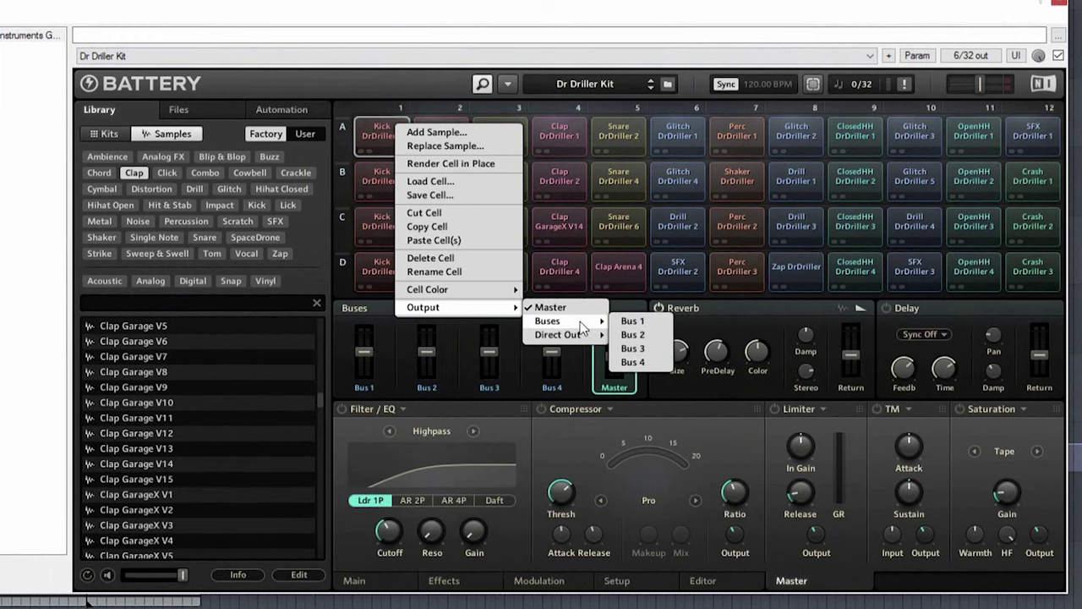
pyautogui.click(633, 322)
# - Route Bus 1's output to a direct stereo output instead of the master
pyautogui.rightClick(360, 388)
pyautogui.moveTo(394, 421)
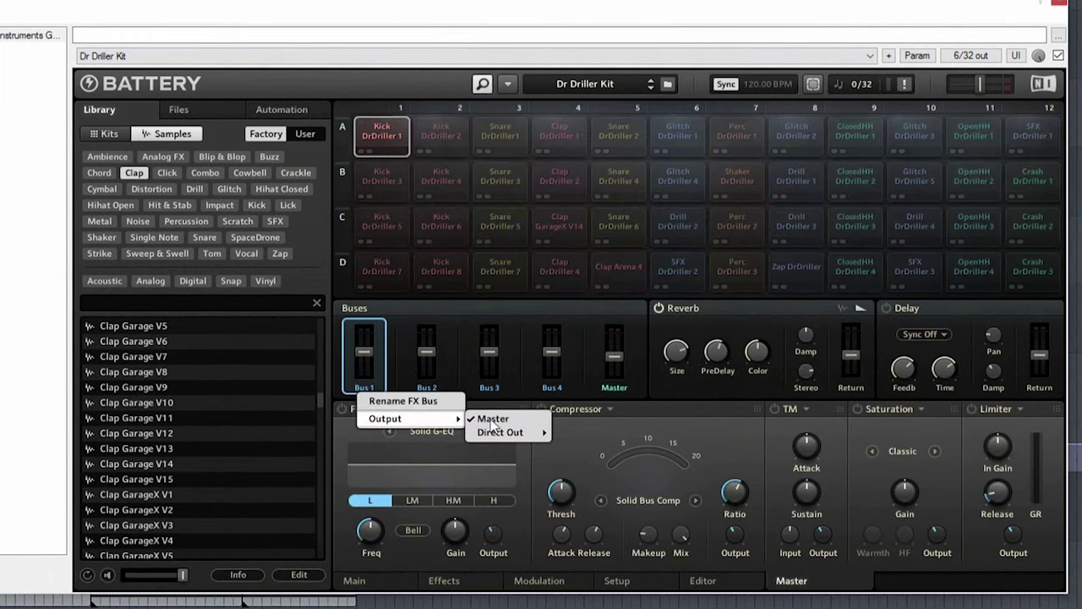
pyautogui.moveTo(502, 435)
pyautogui.click(582, 395)
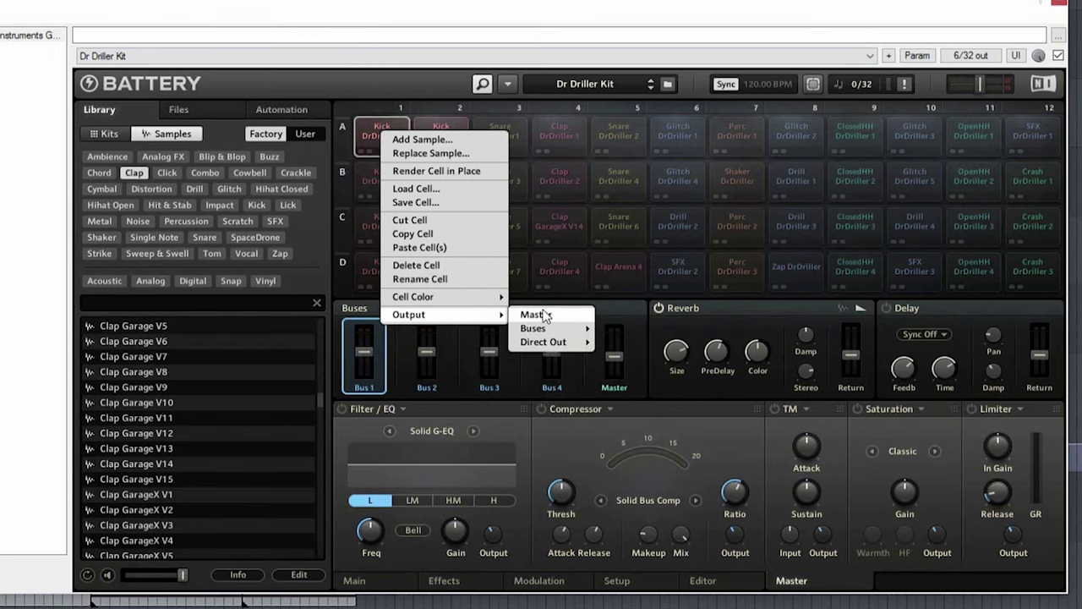
# - Route kick cells A1 and A2 to direct output St 3/4 and solo the BD track during playback
pyautogui.moveTo(550, 345)
pyautogui.click(623, 358)
pyautogui.rightClick(441, 137)
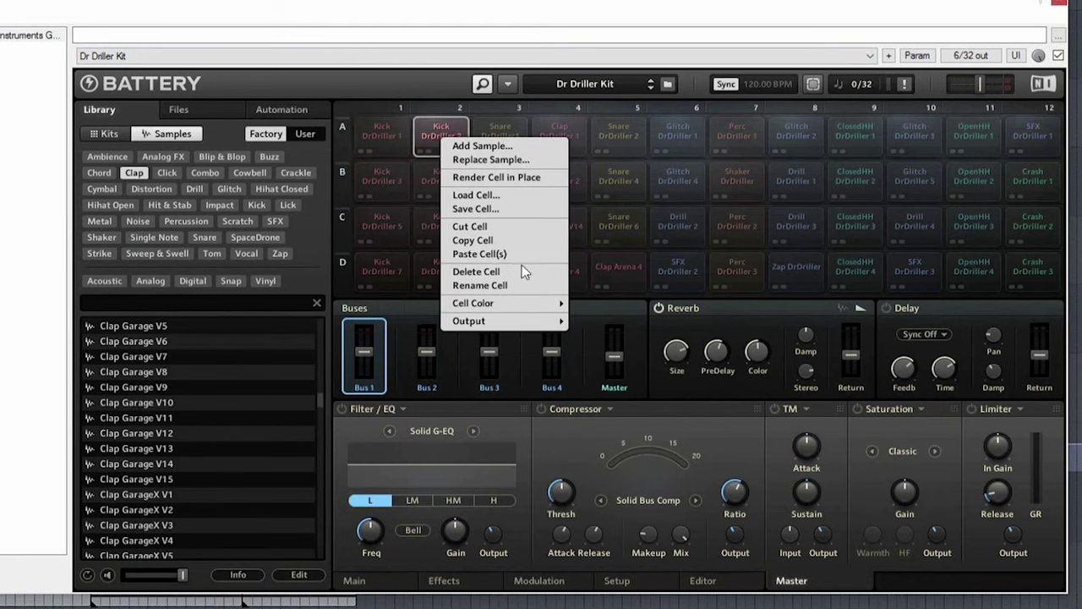
pyautogui.moveTo(508, 321)
pyautogui.moveTo(622, 349)
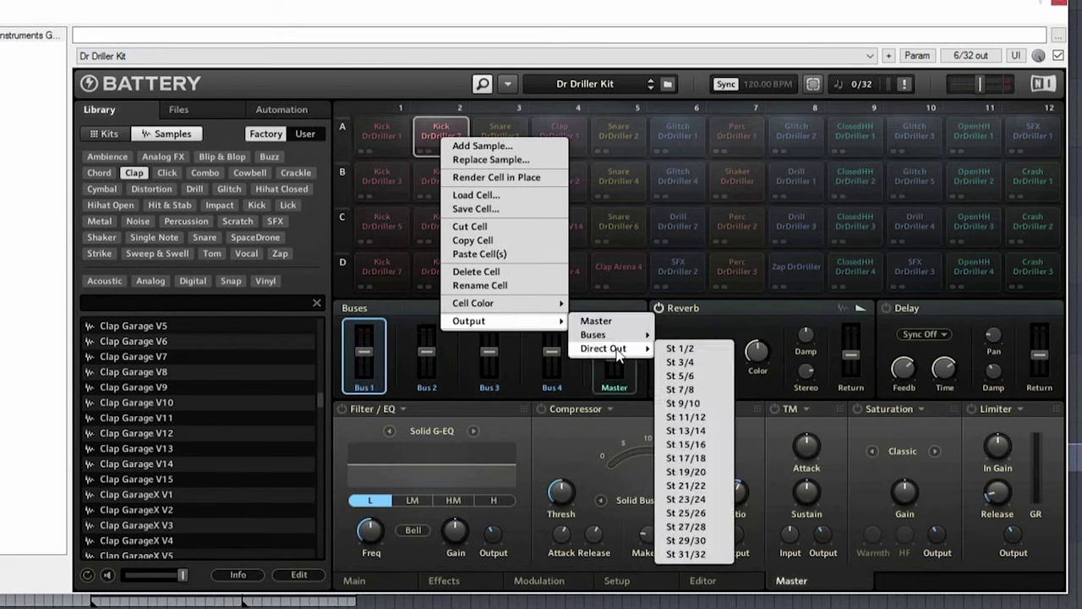
pyautogui.click(689, 363)
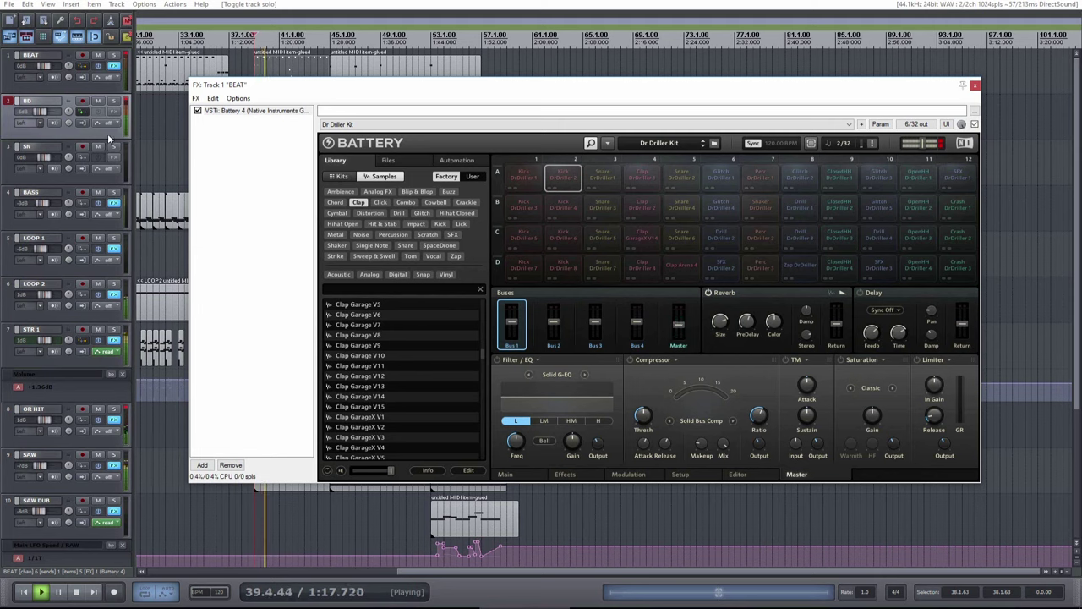
pyautogui.click(113, 100)
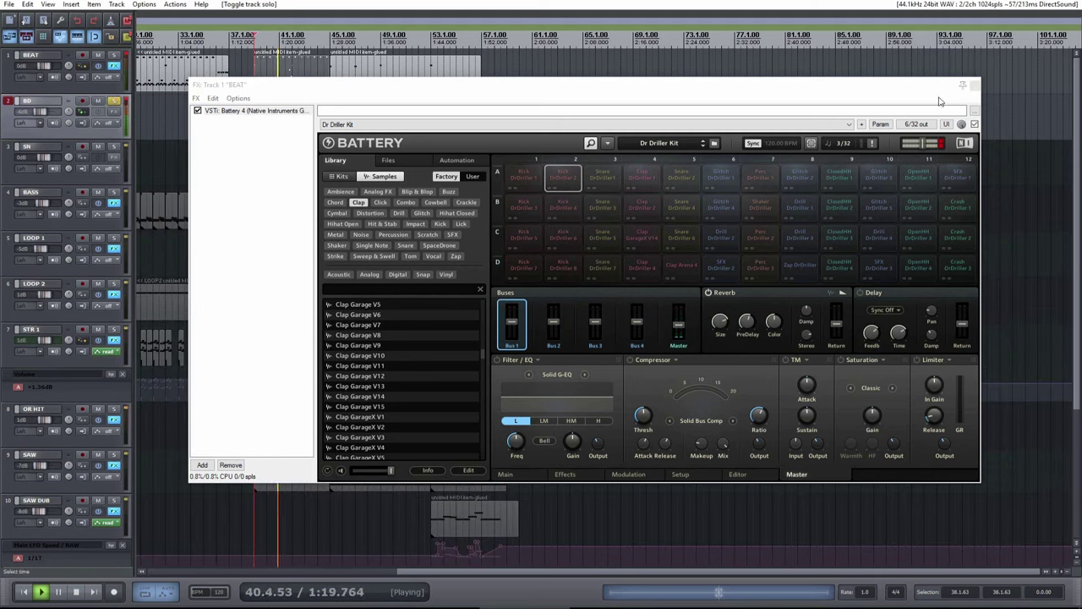